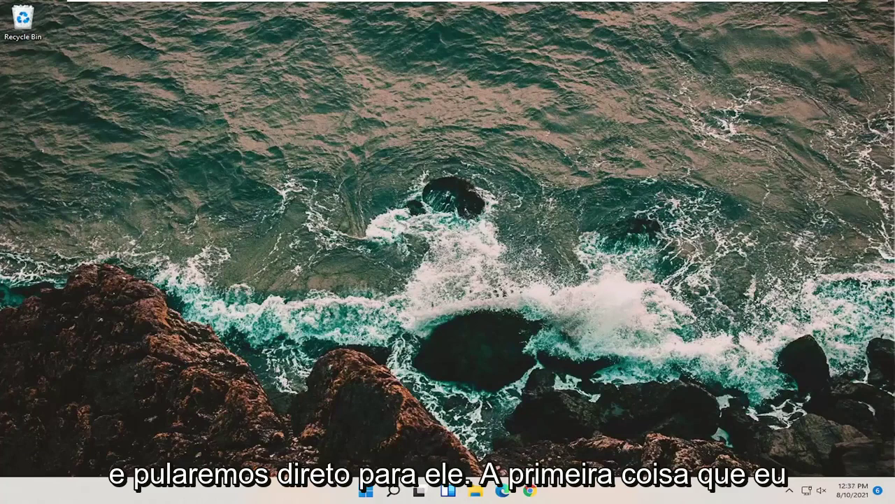
Step: Search Windows for "device manager" and open Device Manager
{"action": "left_click", "coordinate": [392, 492]}
{"action": "type", "text": "device"}
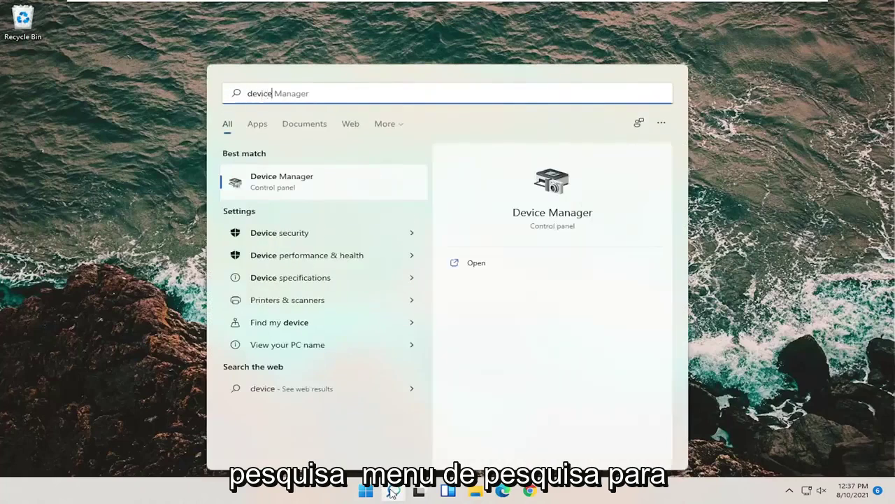
{"action": "type", "text": " manager"}
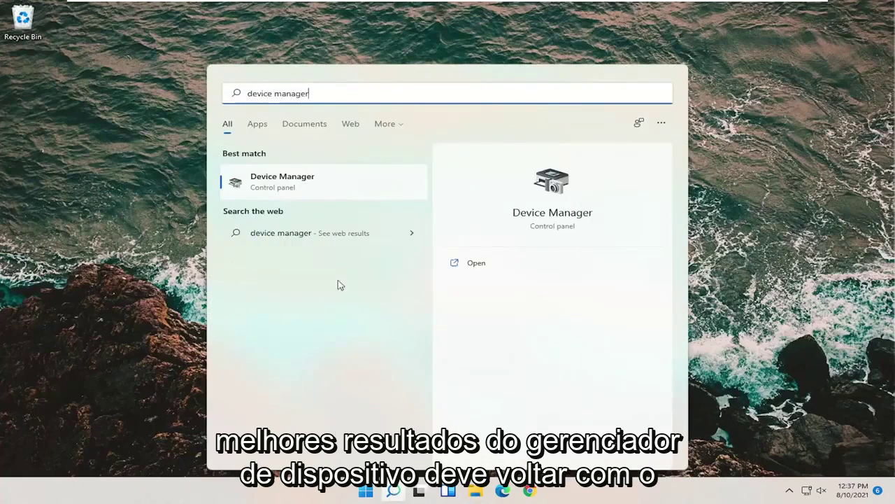
{"action": "left_click", "coordinate": [299, 188]}
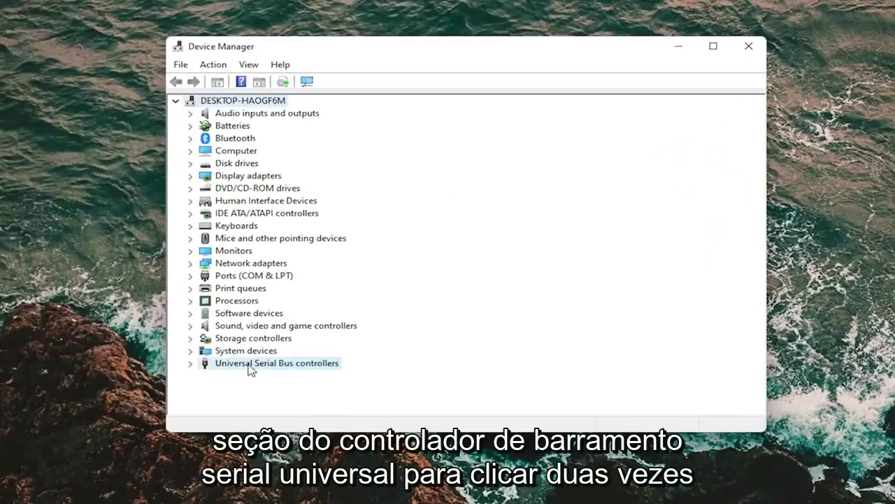
Step: Expand the Universal Serial Bus controllers category and start a driver update for the Generic USB Hub
{"action": "left_click", "coordinate": [254, 369]}
{"action": "double_click", "coordinate": [272, 370]}
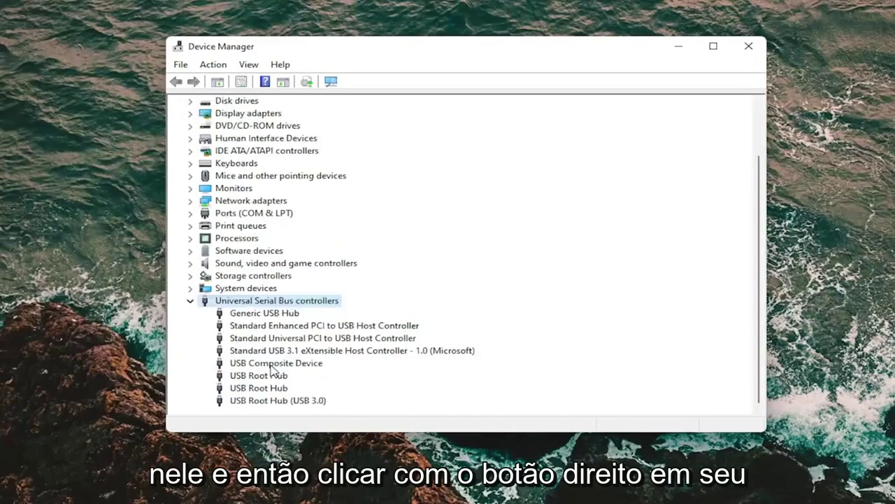
{"action": "right_click", "coordinate": [254, 316]}
{"action": "left_click", "coordinate": [289, 321]}
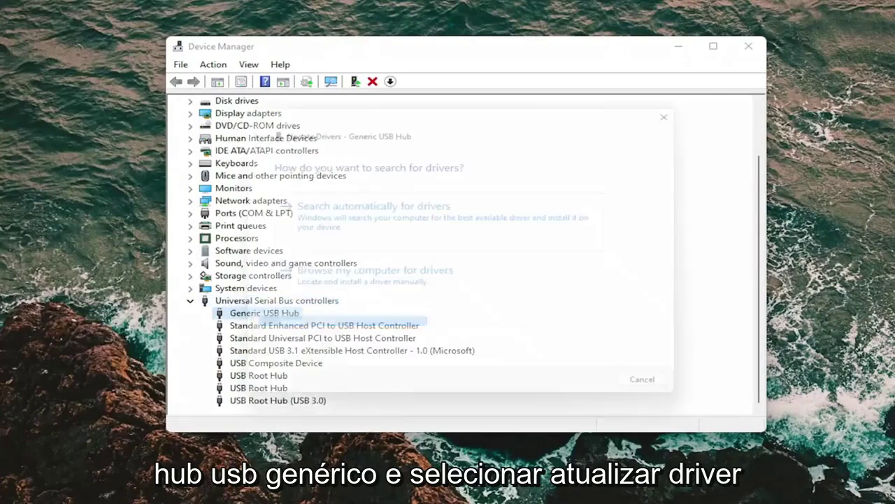
Step: Install the Generic USB Hub driver manually from the list of drivers available on the computer, and close Device Manager
{"action": "left_click", "coordinate": [336, 303]}
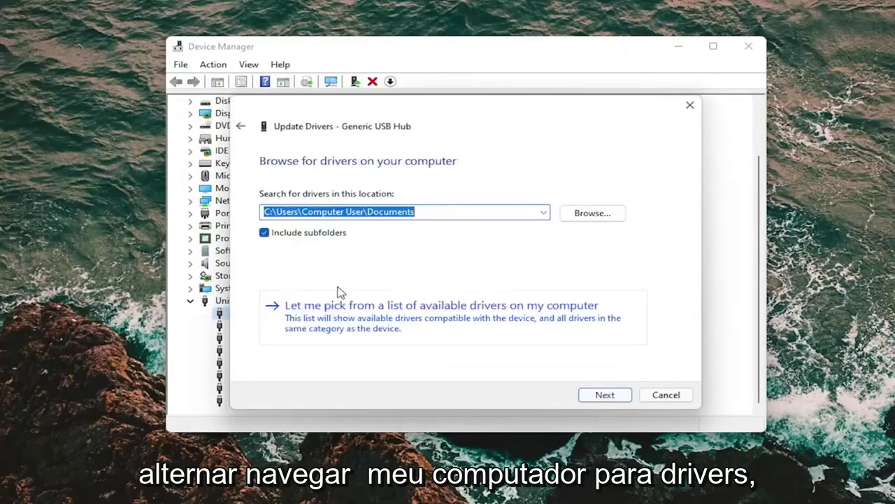
{"action": "left_click", "coordinate": [241, 126]}
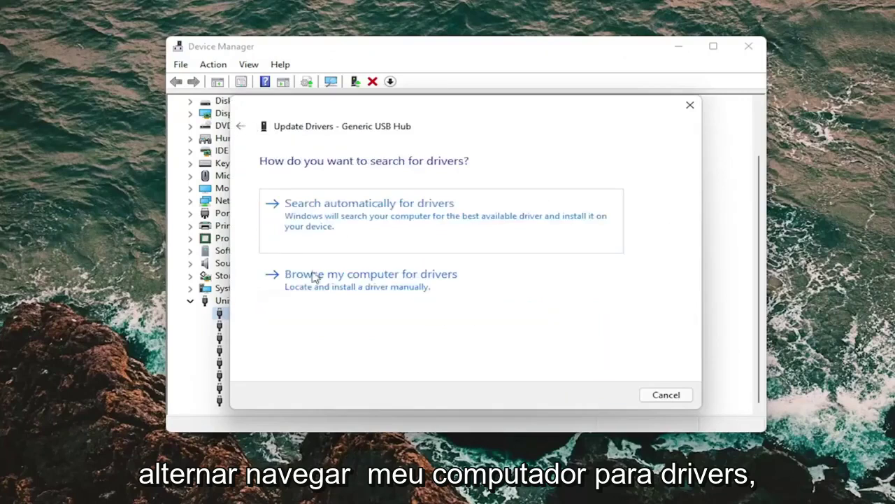
{"action": "left_click", "coordinate": [351, 295]}
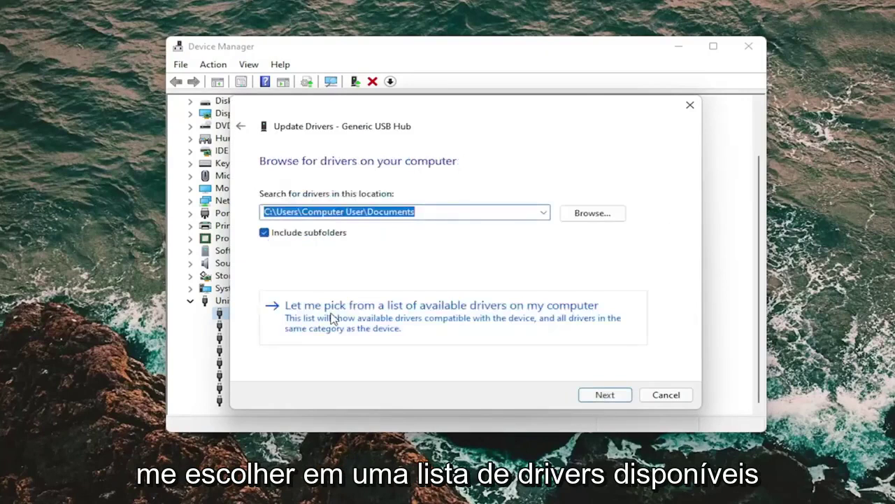
{"action": "left_click", "coordinate": [435, 321]}
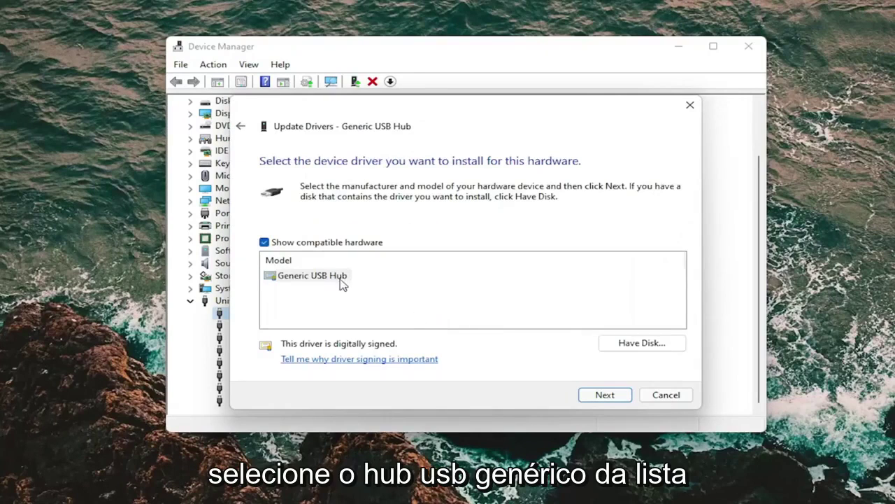
{"action": "left_click", "coordinate": [608, 395]}
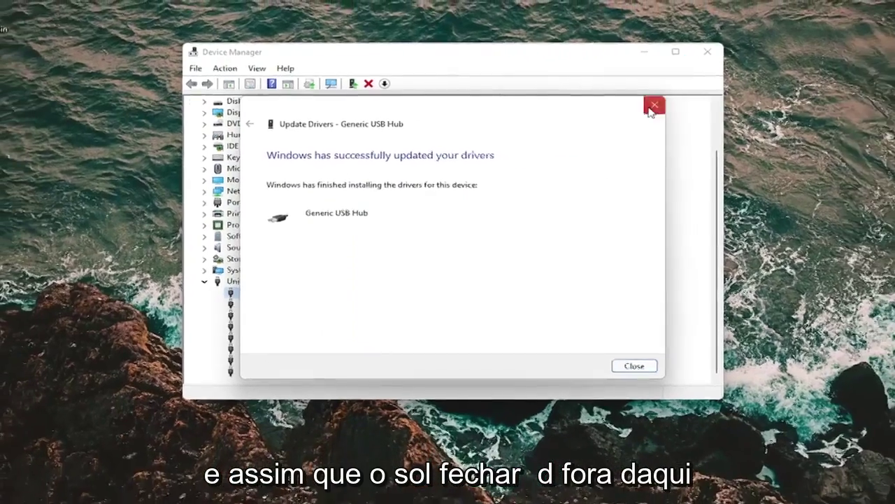
{"action": "left_click", "coordinate": [690, 105]}
{"action": "left_click", "coordinate": [682, 56]}
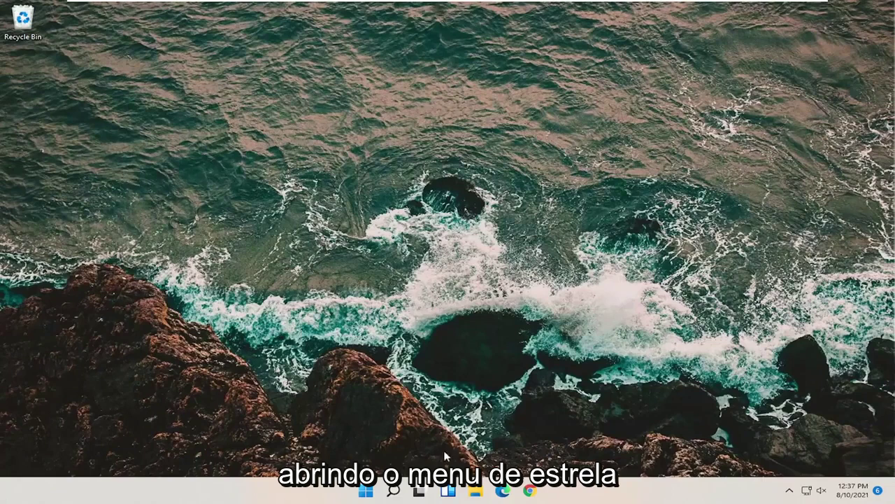
Step: Search Windows for Control Panel, open it and display its items as large icons
{"action": "left_click", "coordinate": [393, 491]}
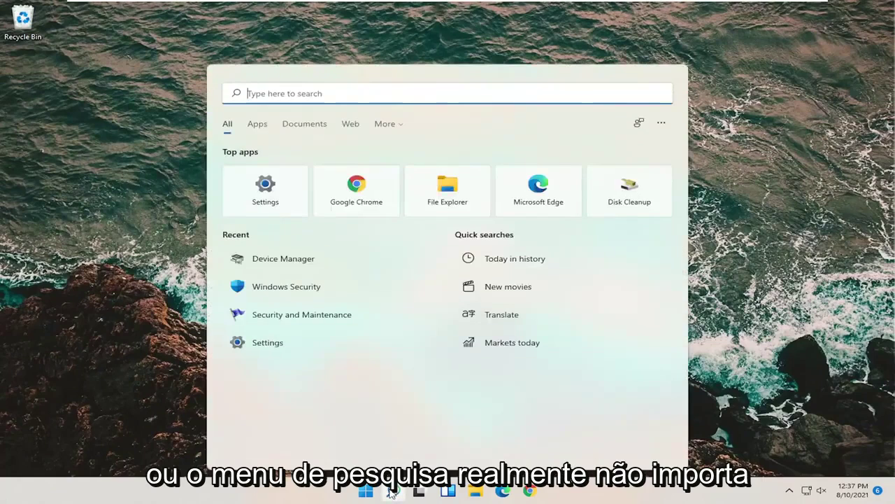
{"action": "type", "text": "contro"}
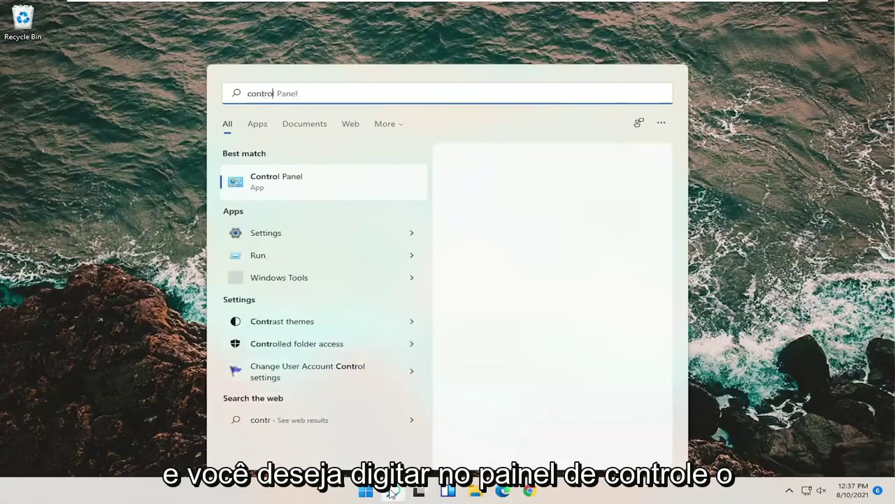
{"action": "type", "text": "l pa"}
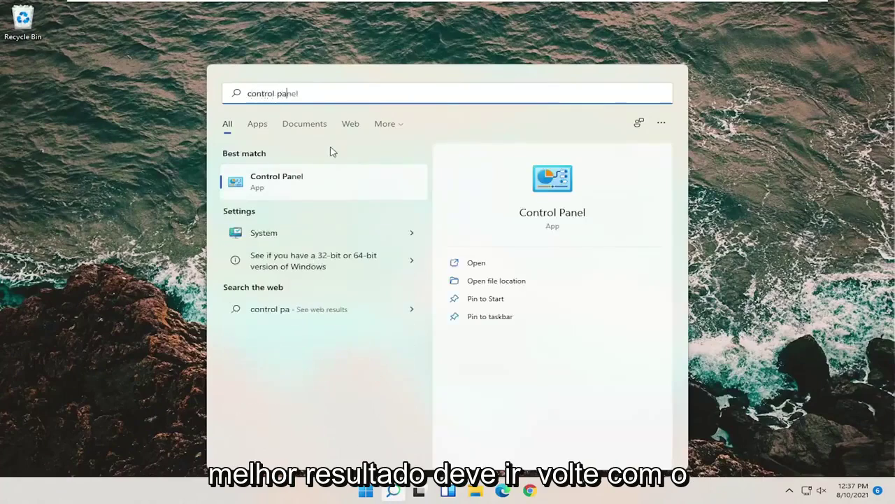
{"action": "left_click", "coordinate": [296, 187]}
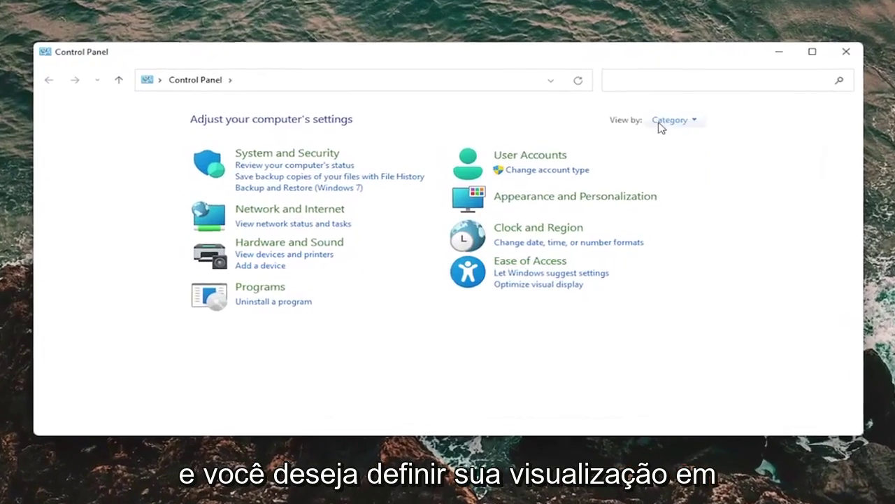
{"action": "left_click", "coordinate": [649, 135]}
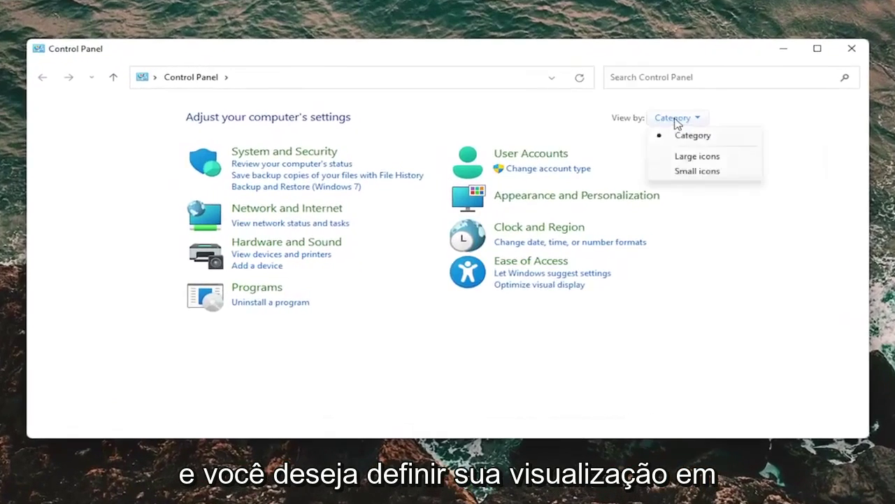
{"action": "left_click", "coordinate": [682, 156]}
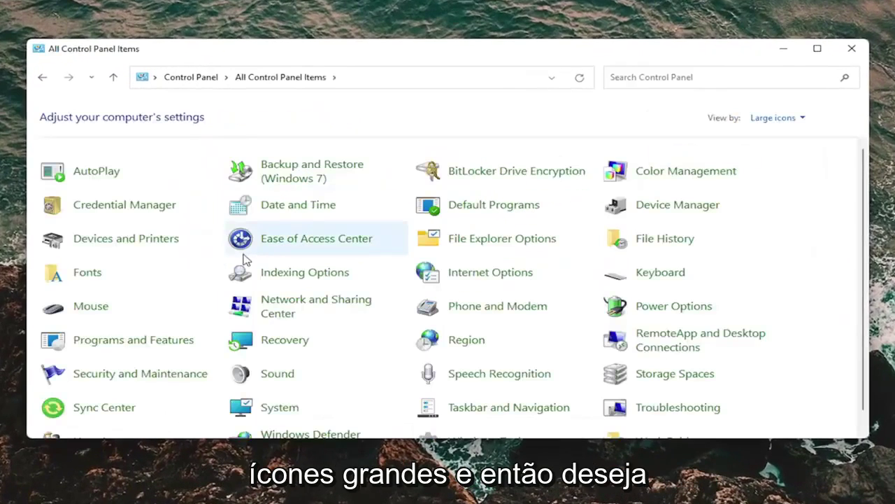
Step: Open the advanced power settings of the Balanced plan through Power Options and the computer sleep settings
{"action": "left_click", "coordinate": [708, 309]}
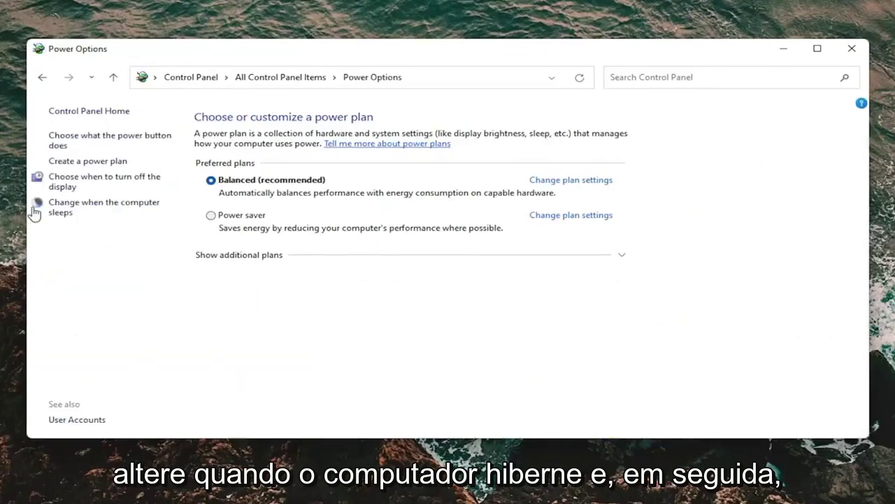
{"action": "left_click", "coordinate": [56, 213]}
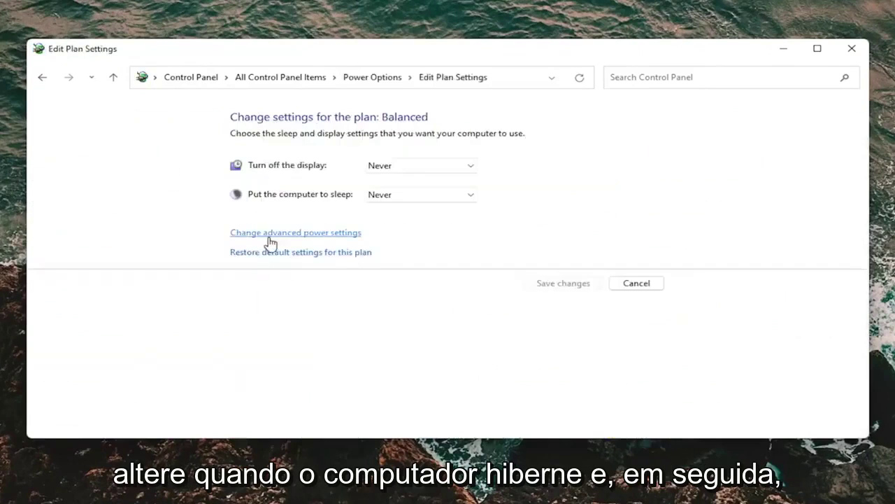
{"action": "left_click", "coordinate": [299, 241]}
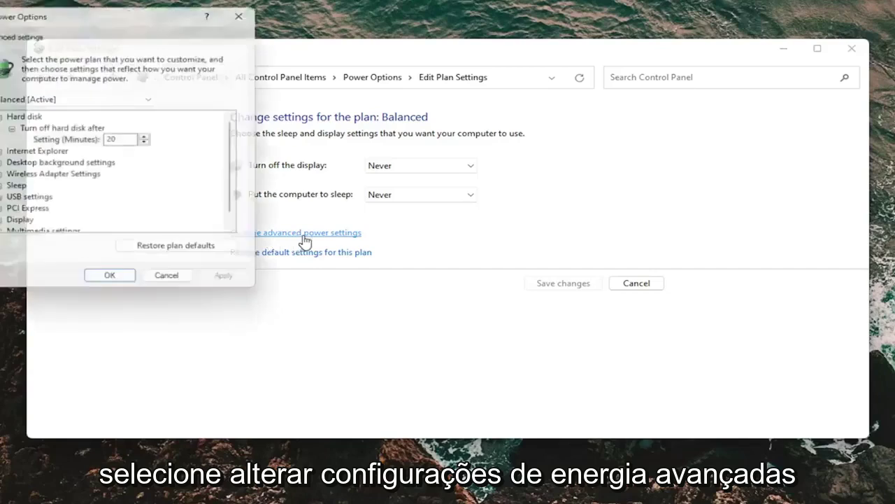
{"action": "left_click_drag", "start_coordinate": [136, 22], "coordinate": [438, 66]}
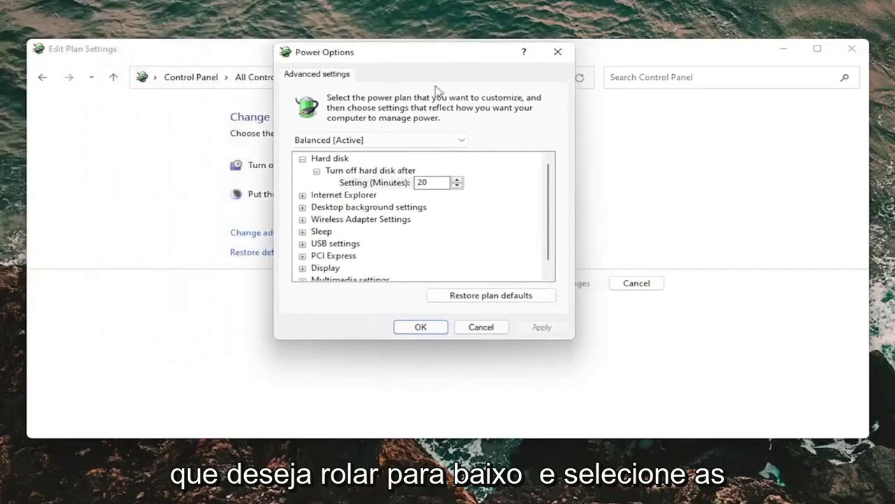
Step: Set the USB selective suspend setting to Disabled under USB settings, apply it and close the power plan windows
{"action": "scroll", "coordinate": [455, 229], "scroll_direction": "down", "scroll_amount": 1}
{"action": "left_click", "coordinate": [302, 231]}
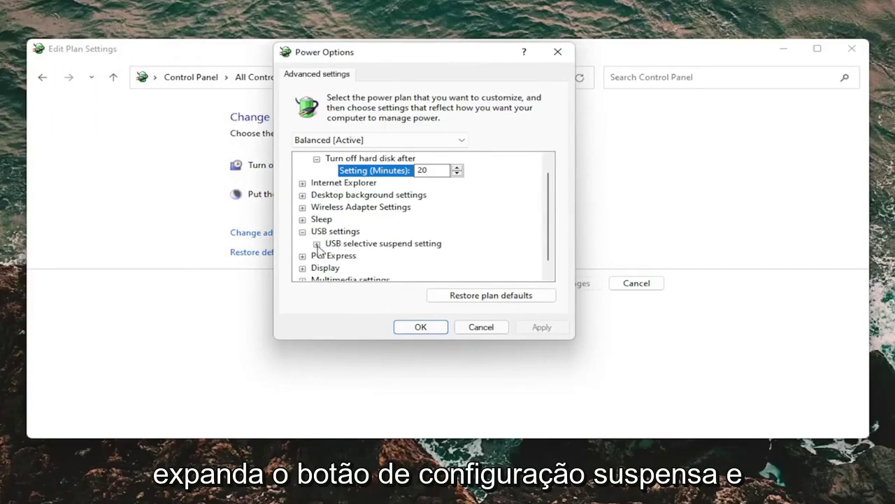
{"action": "left_click", "coordinate": [317, 244]}
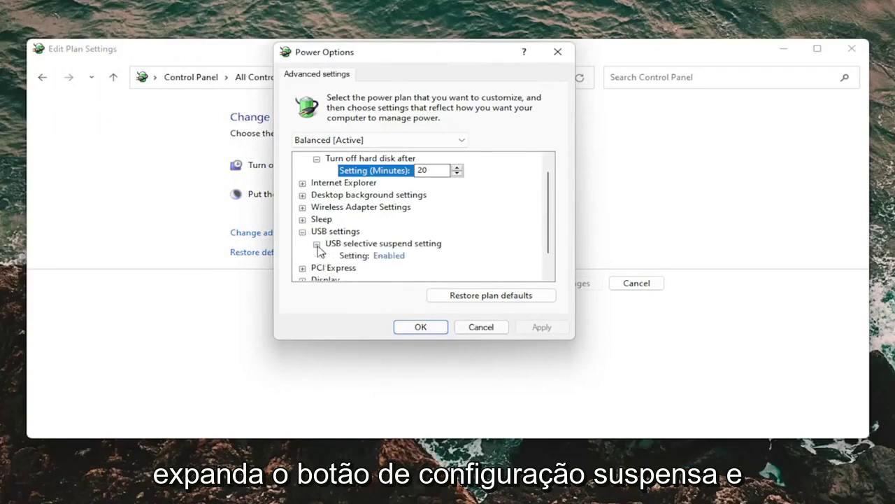
{"action": "left_click", "coordinate": [395, 257]}
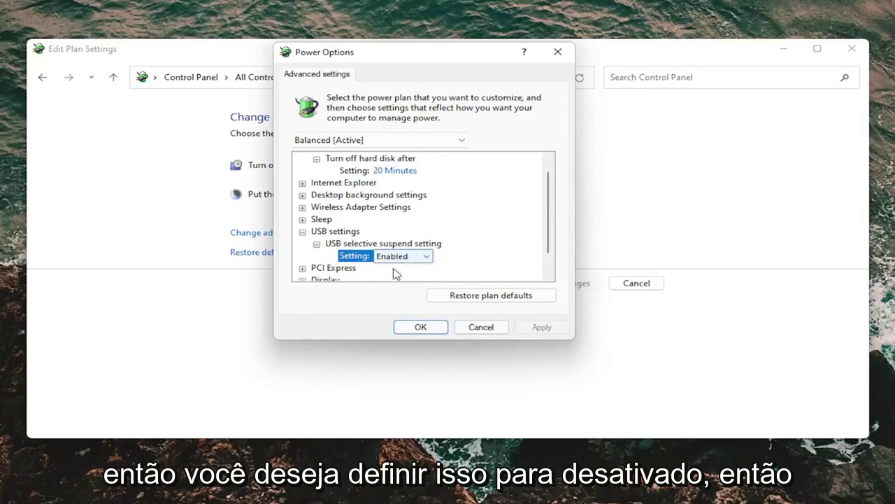
{"action": "left_click", "coordinate": [400, 257]}
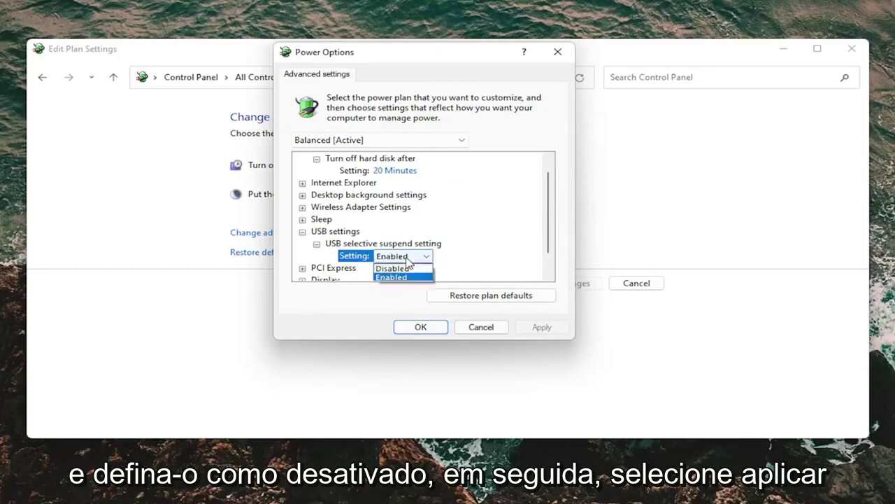
{"action": "left_click", "coordinate": [394, 267]}
{"action": "left_click", "coordinate": [540, 327]}
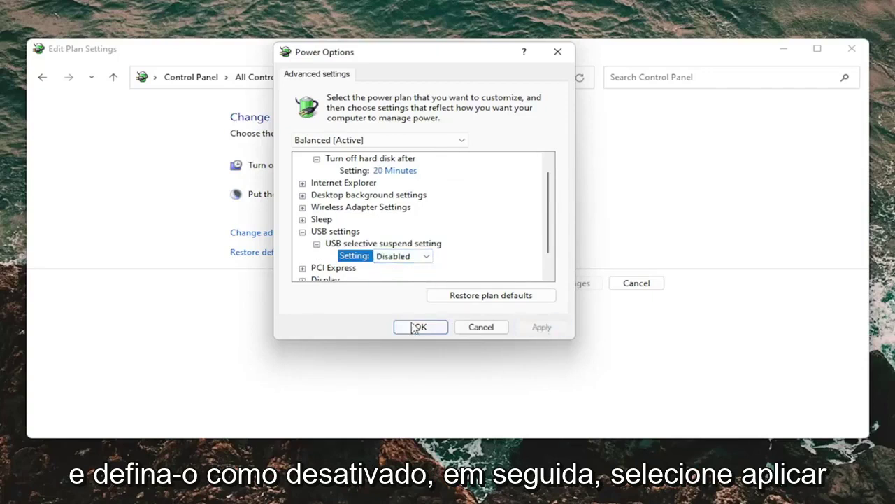
{"action": "left_click", "coordinate": [416, 327]}
{"action": "left_click", "coordinate": [852, 48]}
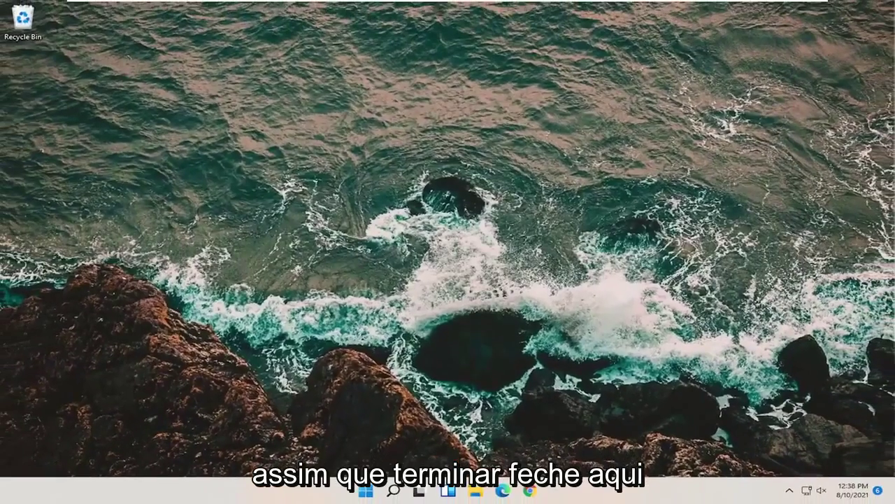
Step: Search Windows for "cmd" and run Command Prompt as administrator, allowing it to make changes to the device
{"action": "left_click", "coordinate": [394, 489]}
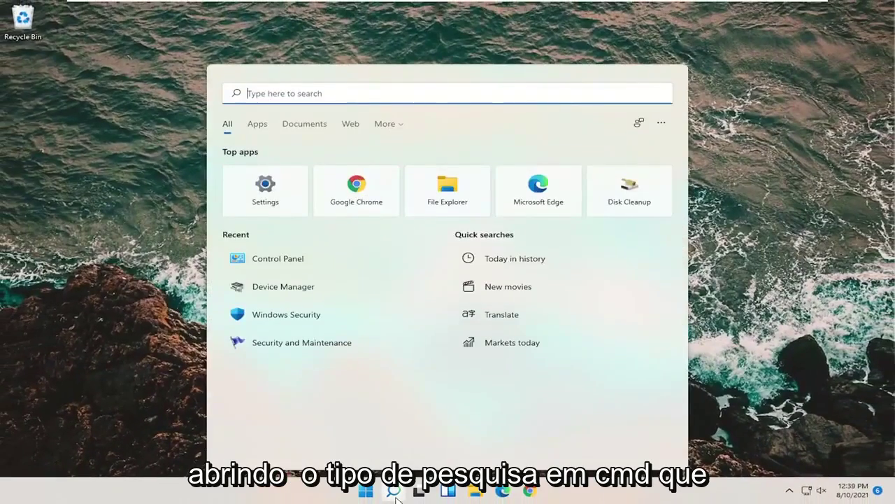
{"action": "type", "text": "cmd"}
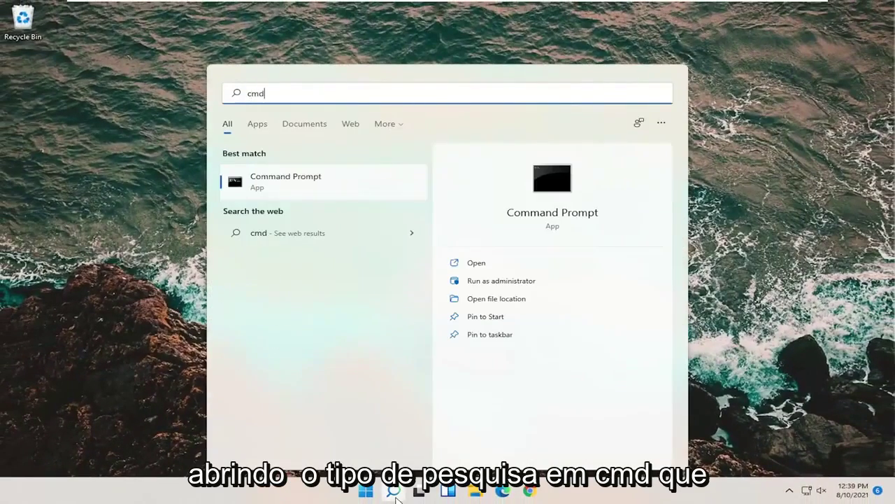
{"action": "right_click", "coordinate": [296, 181]}
{"action": "left_click", "coordinate": [353, 196]}
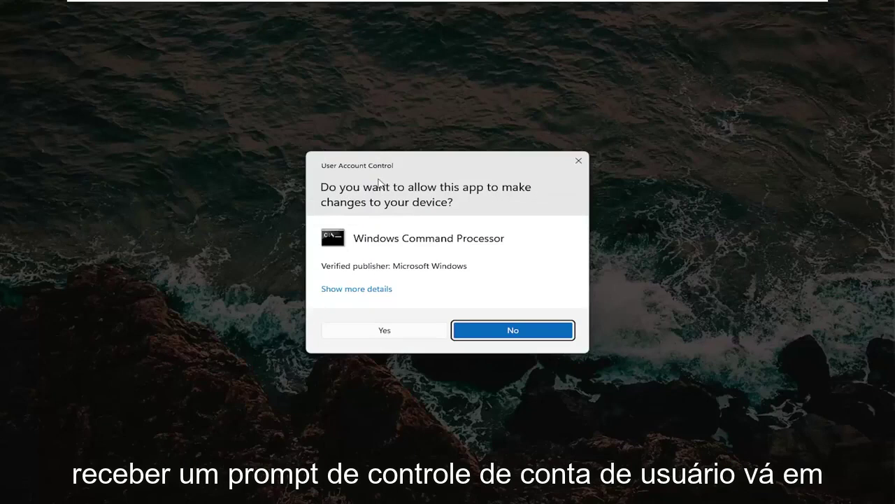
{"action": "left_click", "coordinate": [383, 333]}
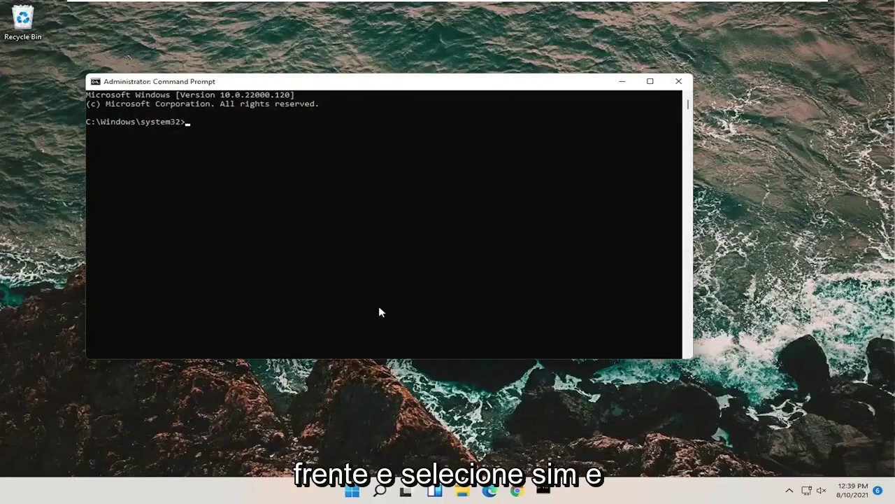
{"action": "left_click_drag", "start_coordinate": [346, 88], "coordinate": [395, 78]}
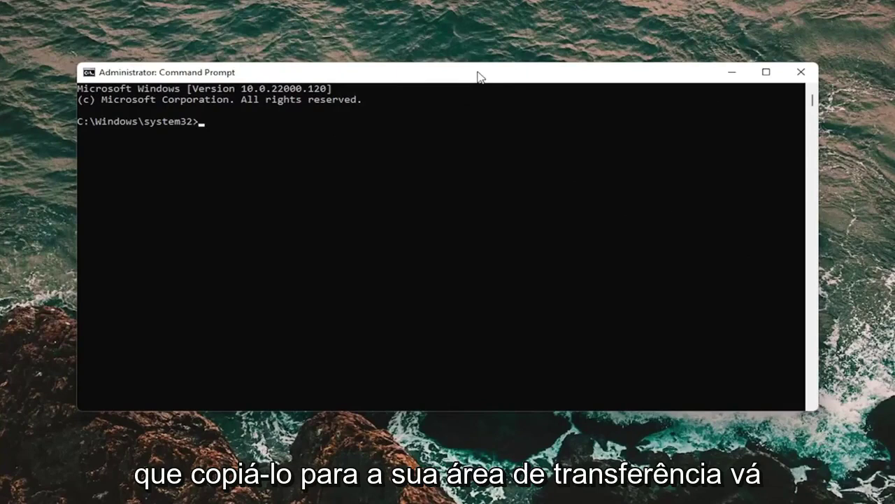
Step: Paste and run the command sfc /scanfile=c:\windows\system32\ieframe.dll
{"action": "right_click", "coordinate": [425, 73]}
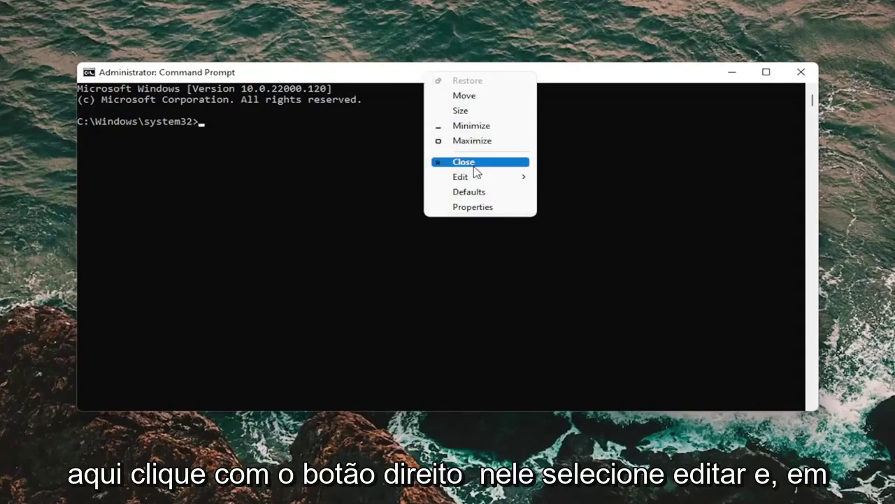
{"action": "mouse_move", "coordinate": [476, 178]}
{"action": "left_click", "coordinate": [568, 204]}
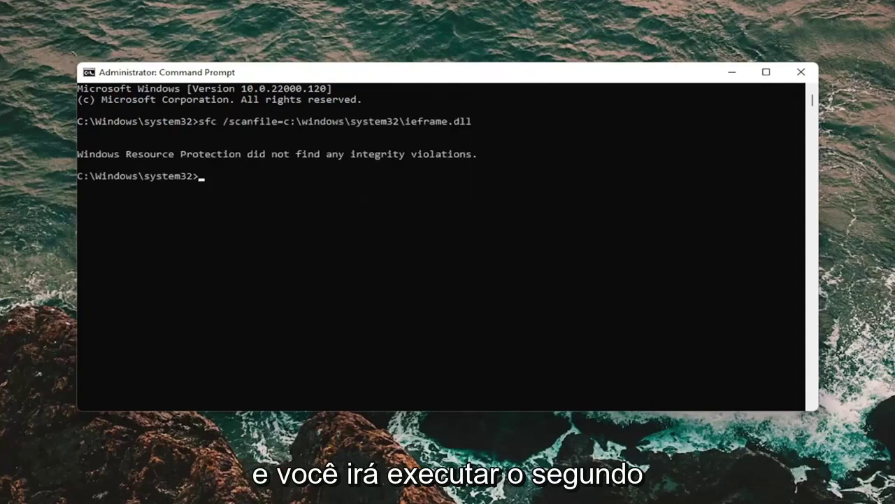
Step: Paste and run the command sfc /verifyfile=c:\windows\system32\ieframe.dll
{"action": "right_click", "coordinate": [428, 77]}
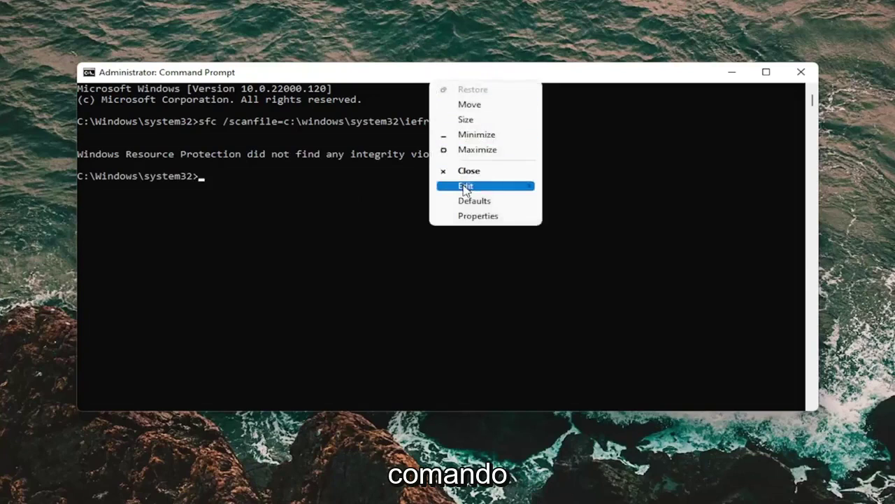
{"action": "mouse_move", "coordinate": [465, 188]}
{"action": "left_click", "coordinate": [574, 214]}
{"action": "key", "text": "Return"}
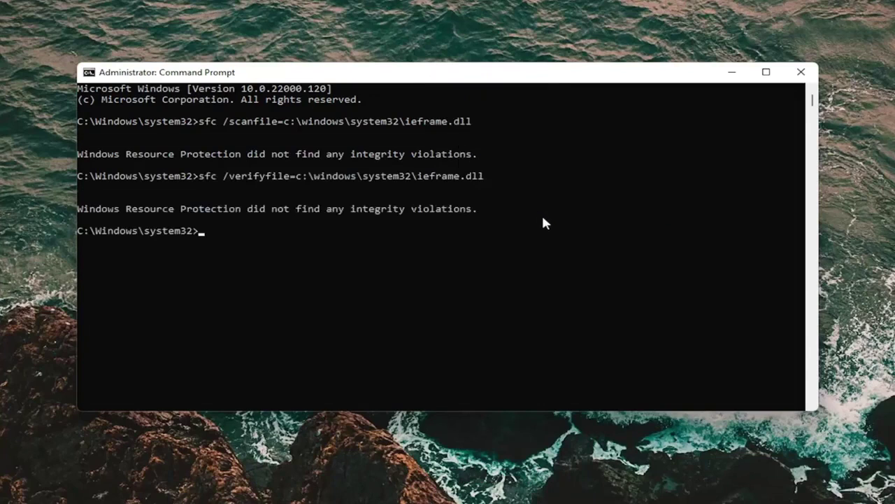
Step: Paste and run sfc /scannow to scan all protected system files
{"action": "right_click", "coordinate": [490, 77]}
{"action": "mouse_move", "coordinate": [564, 178]}
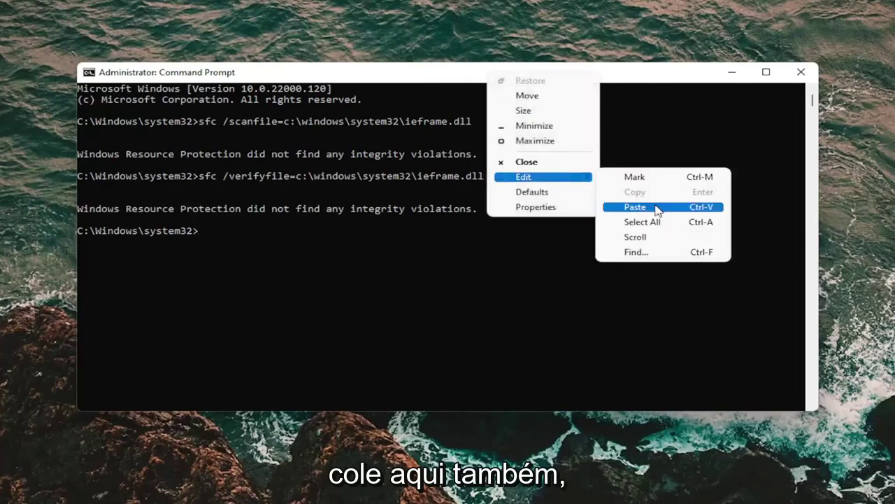
{"action": "left_click", "coordinate": [656, 207]}
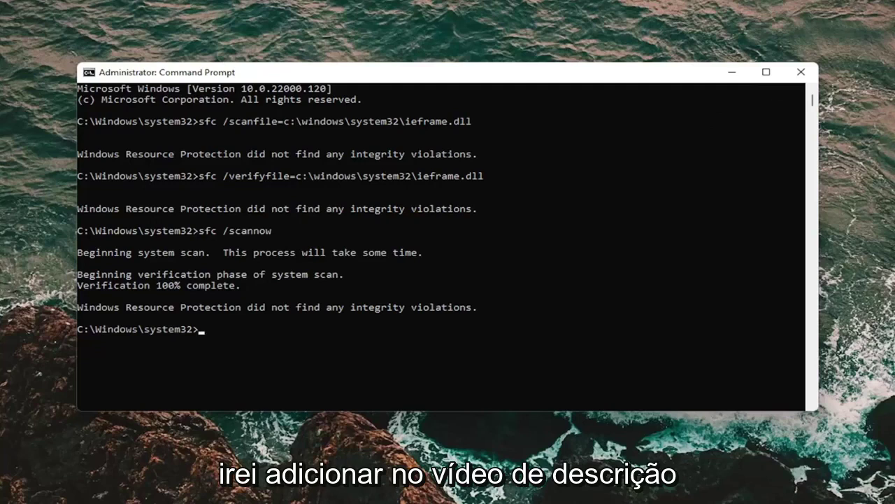
Step: Paste and run the chkdsk command to check the disk
{"action": "right_click", "coordinate": [480, 77]}
{"action": "left_click", "coordinate": [544, 180]}
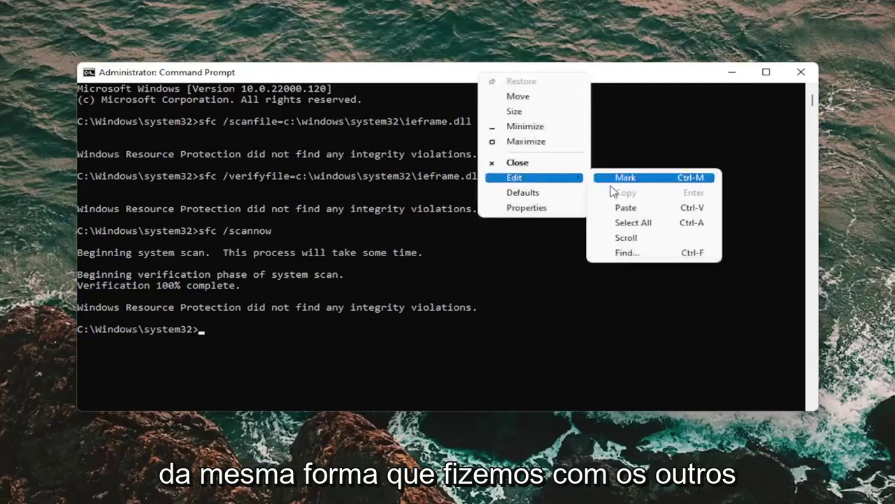
{"action": "left_click", "coordinate": [626, 207]}
{"action": "key", "text": "Return"}
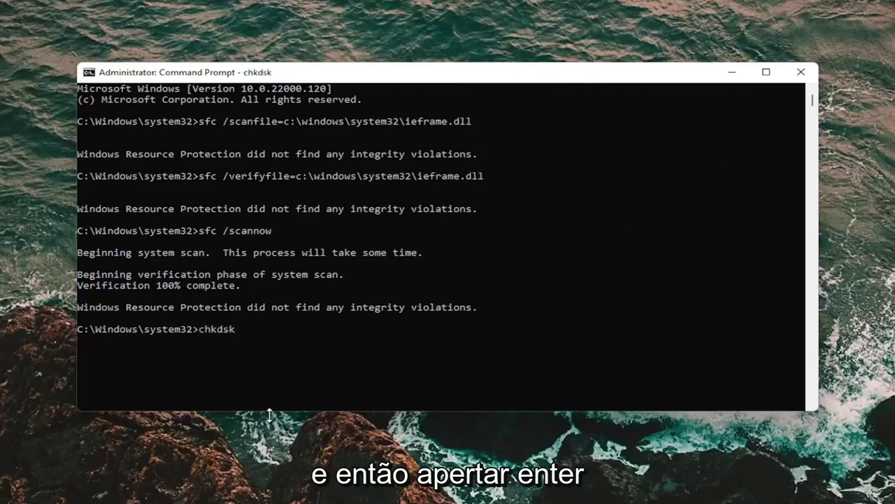